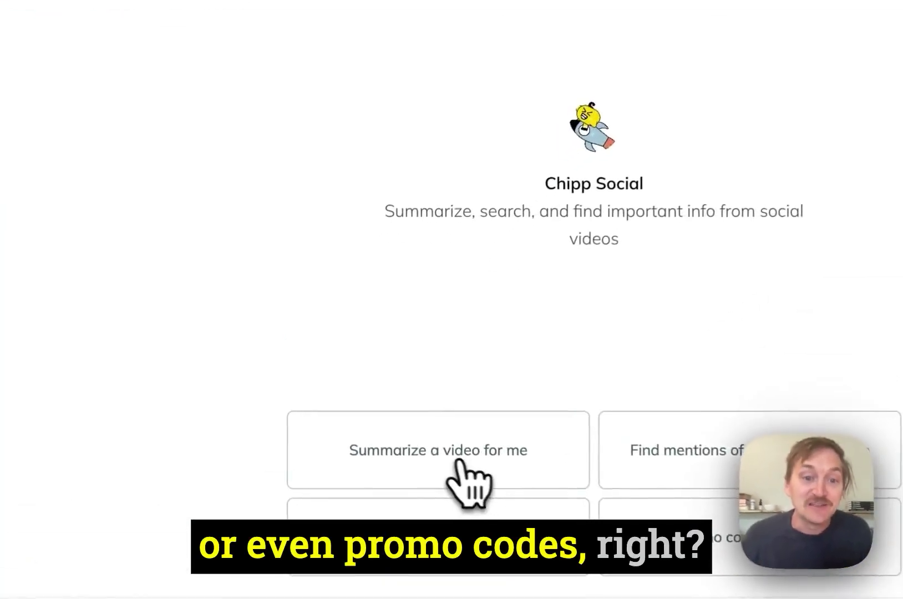
Step: Choose the 'Summarize a video for me' starter and copy the podcast's YouTube short link
{"action": "left_click", "coordinate": [380, 393]}
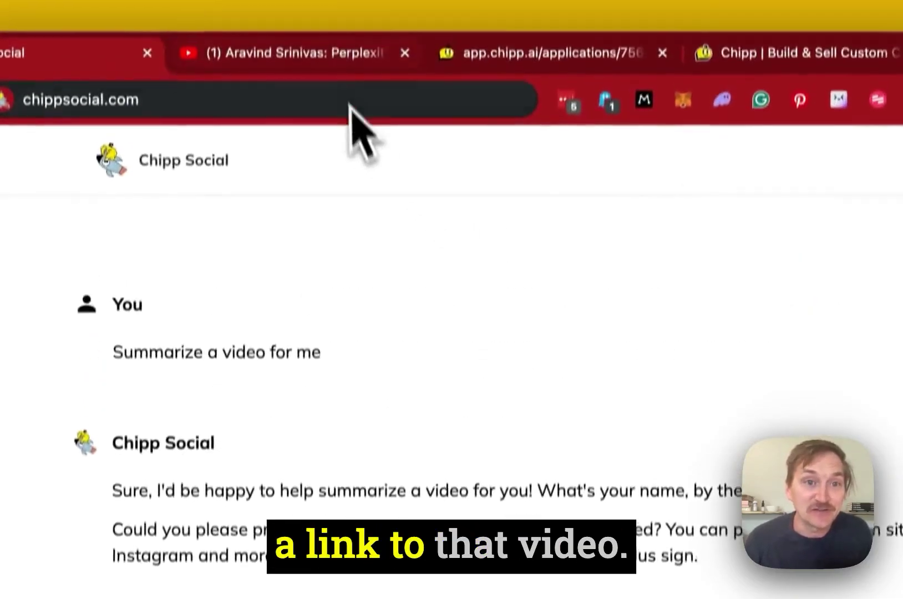
{"action": "left_click", "coordinate": [337, 55]}
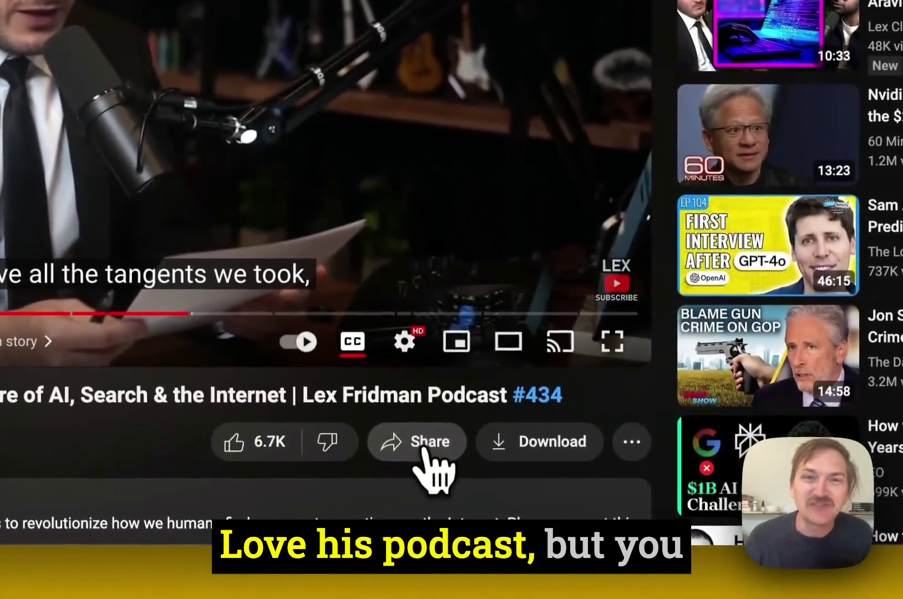
{"action": "left_click", "coordinate": [424, 448]}
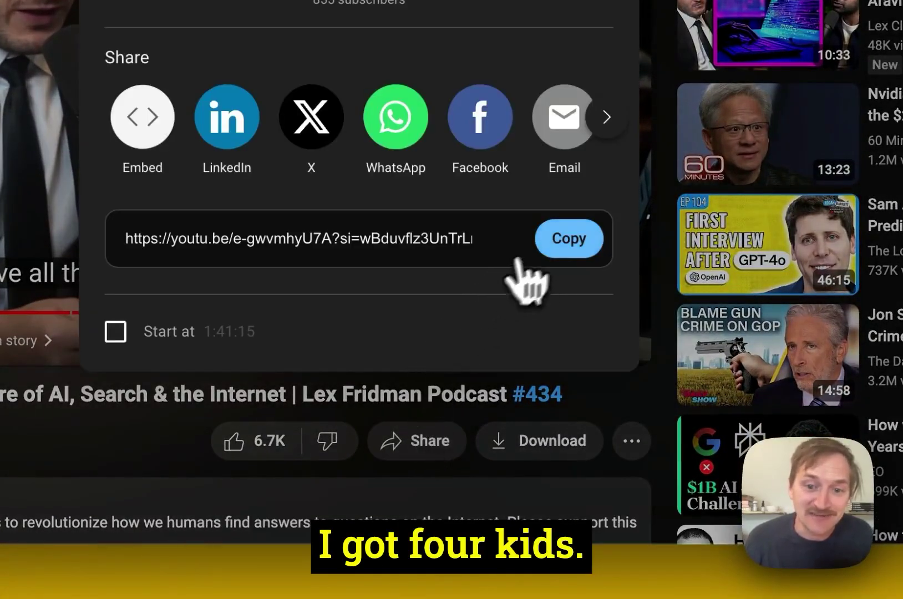
{"action": "left_click", "coordinate": [569, 240]}
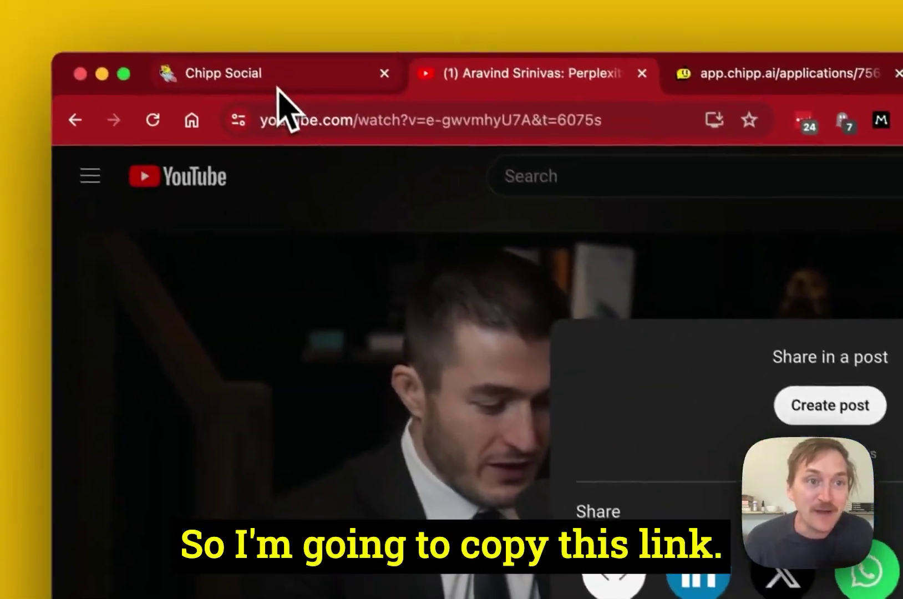
{"action": "left_click", "coordinate": [266, 75]}
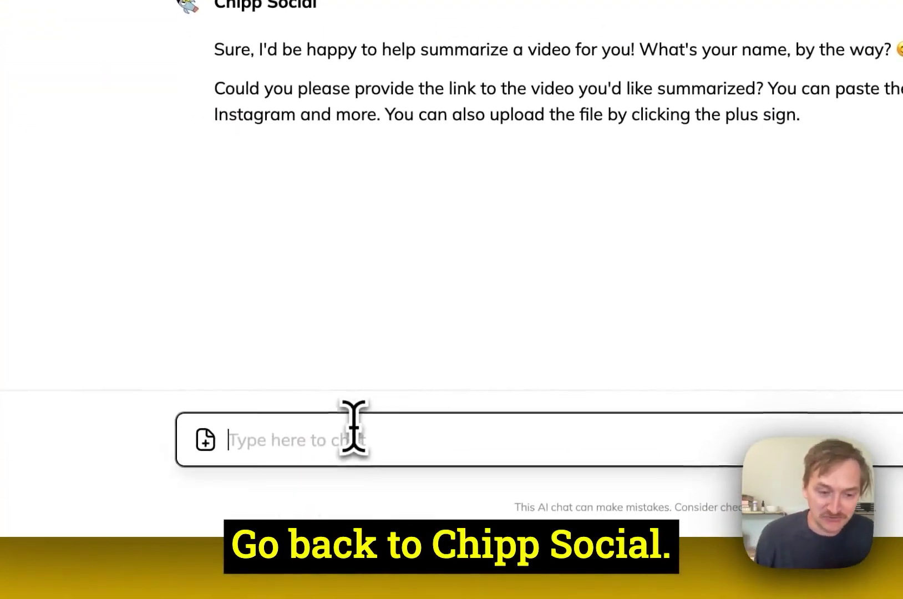
Step: Send a name and the podcast's YouTube link to the bot
{"action": "key", "text": "Return"}
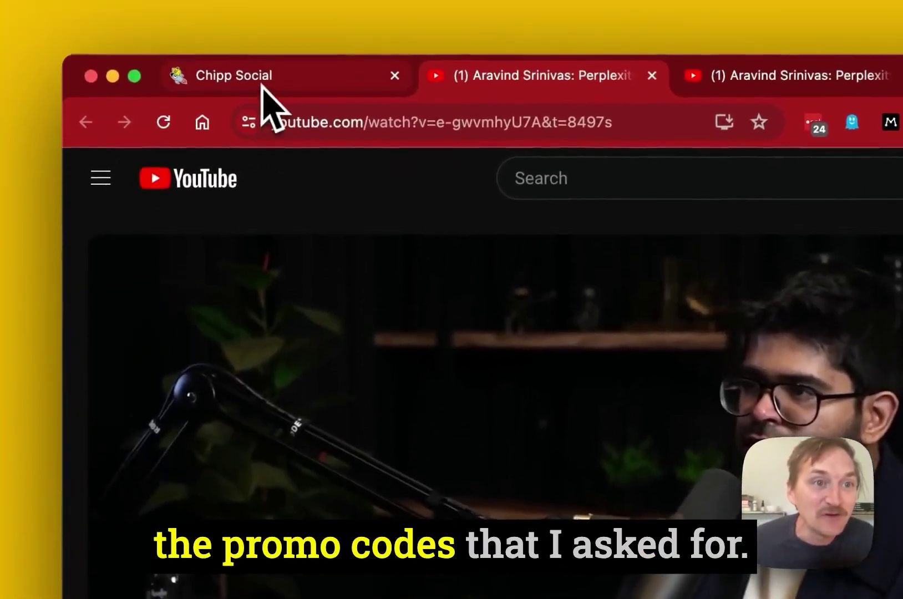
Step: Back in Chipp Social, ask the bot 'does it mention robots.txt'
{"action": "left_click", "coordinate": [160, 76]}
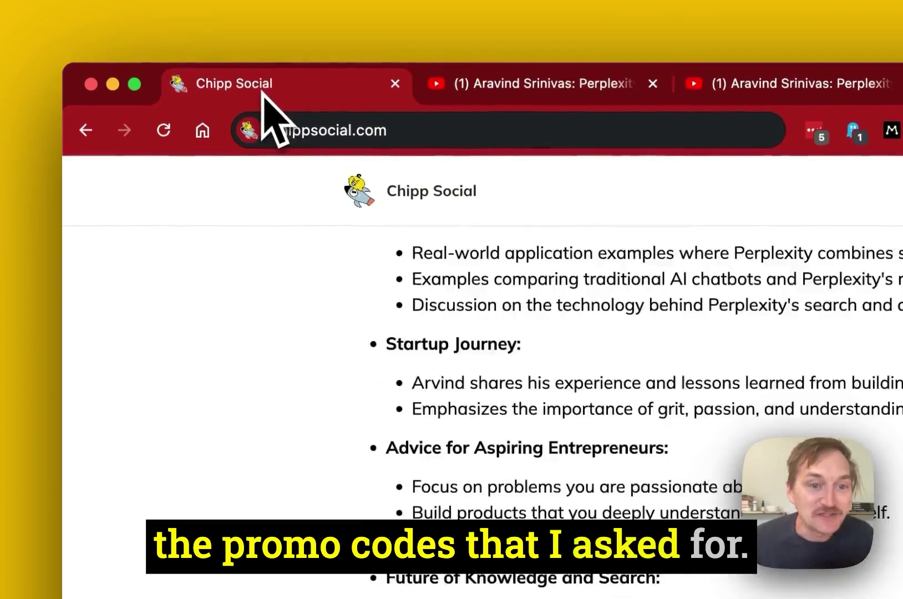
{"action": "scroll", "coordinate": [499, 360], "scroll_direction": "down", "scroll_amount": 5}
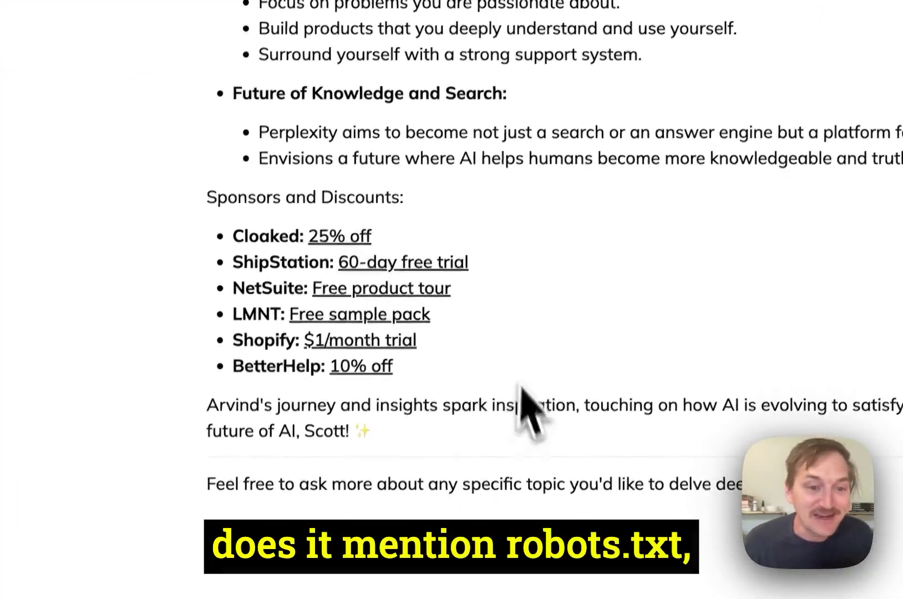
{"action": "left_click", "coordinate": [353, 427]}
{"action": "type", "text": "does i"}
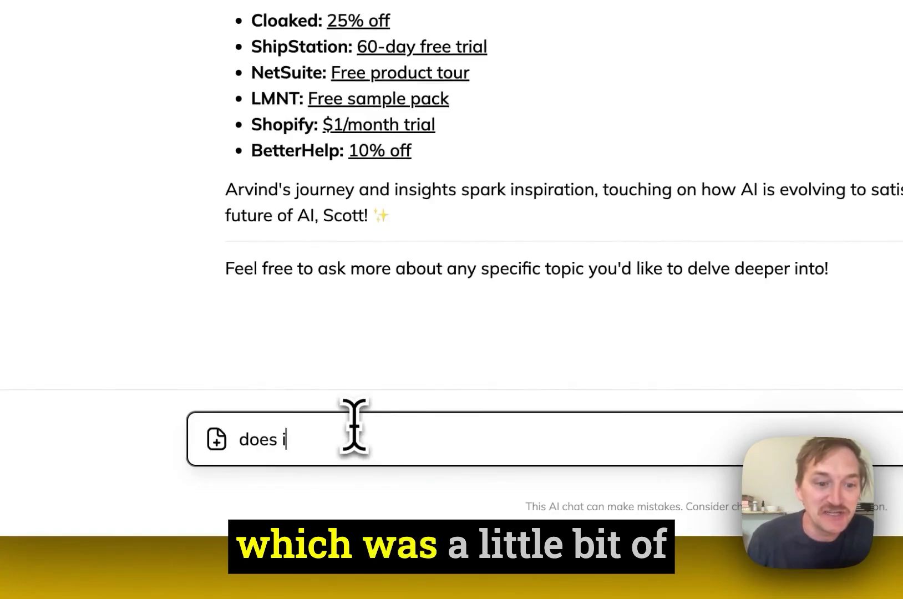
{"action": "type", "text": "t mention r"}
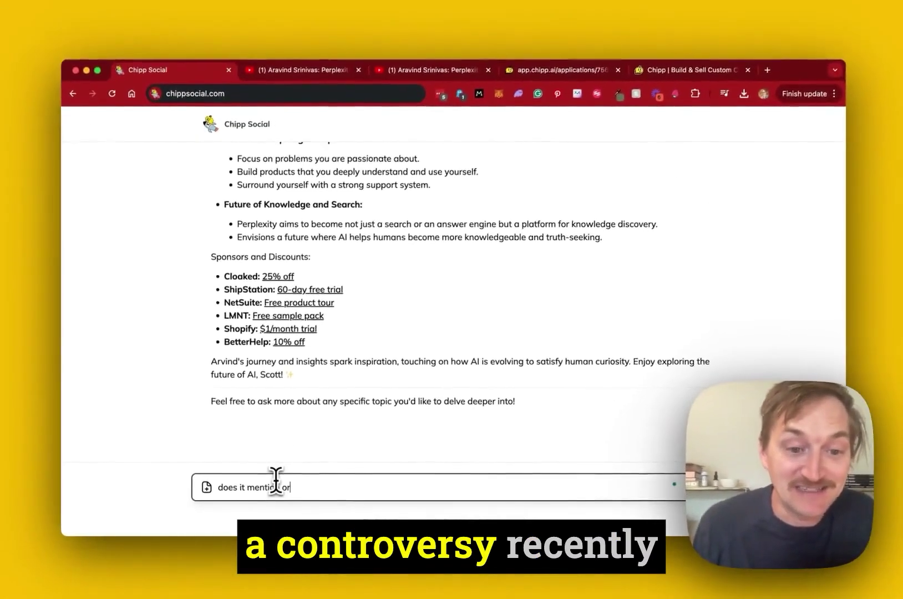
{"action": "type", "text": "obots.txt"}
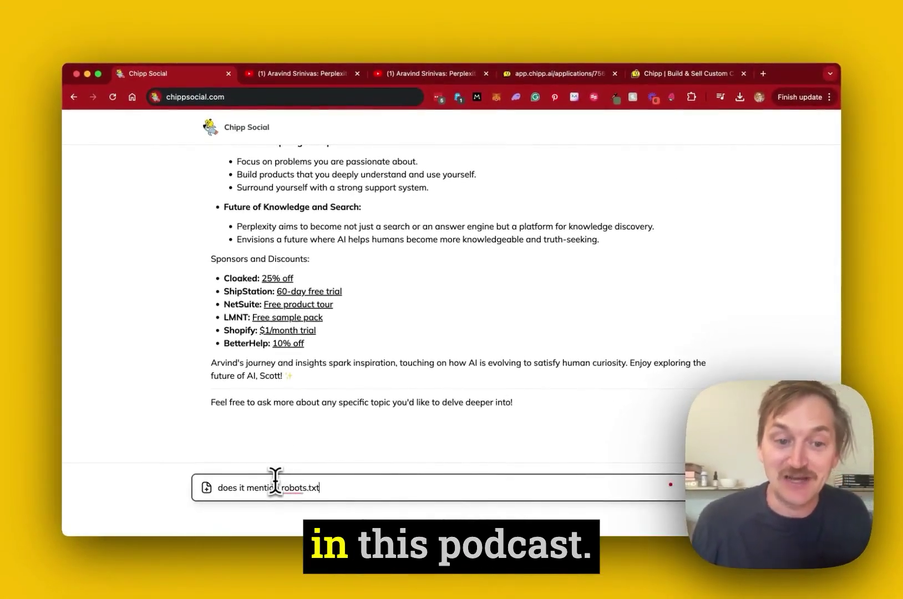
{"action": "key", "text": "Return"}
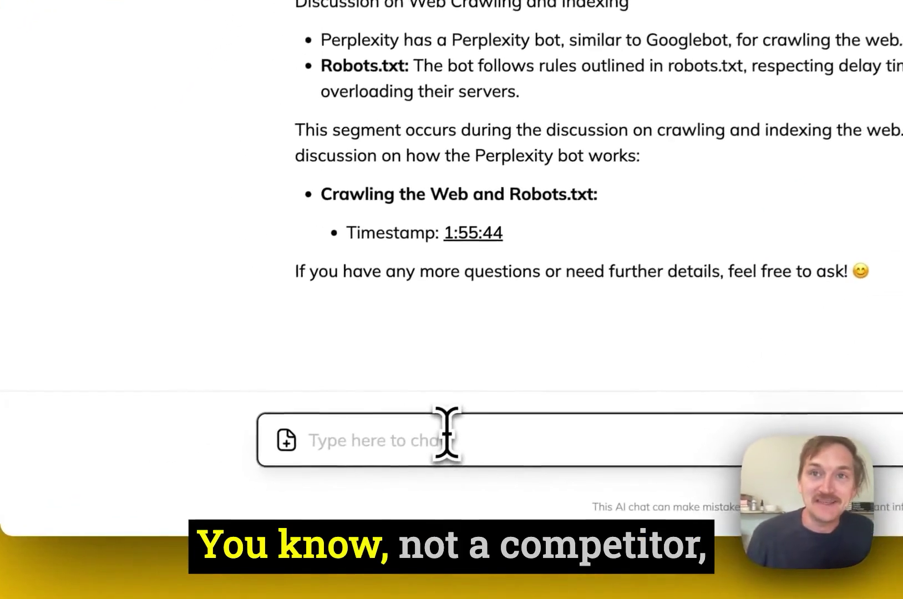
Step: Ask the bot 'does it mention nvidia'
{"action": "type", "text": "does it mention nvidia"}
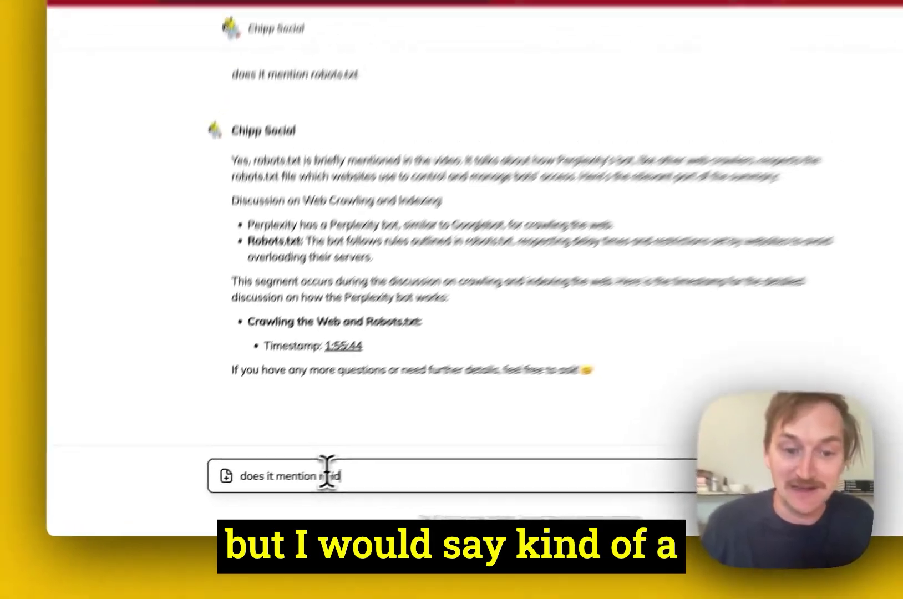
{"action": "key", "text": "Return"}
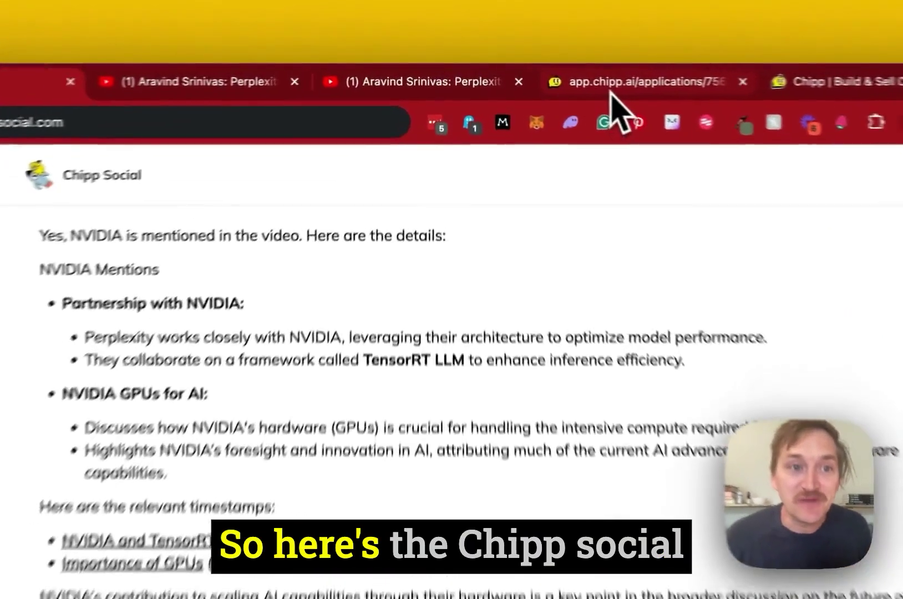
Step: Open the Chipp Social builder page and expand its Setup Instructions text
{"action": "left_click", "coordinate": [518, 79]}
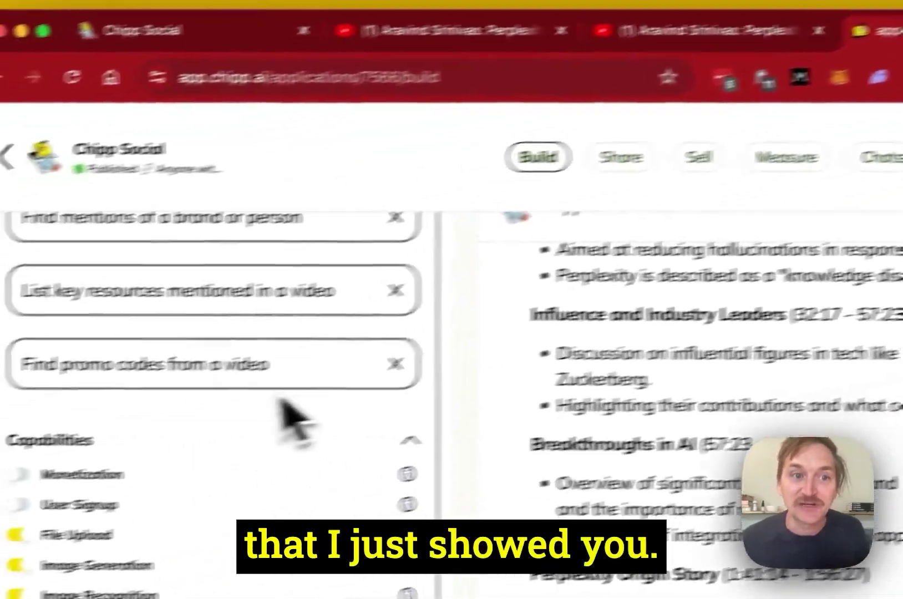
{"action": "scroll", "coordinate": [294, 419], "scroll_direction": "up", "scroll_amount": 10}
{"action": "scroll", "coordinate": [521, 429], "scroll_direction": "up", "scroll_amount": 10}
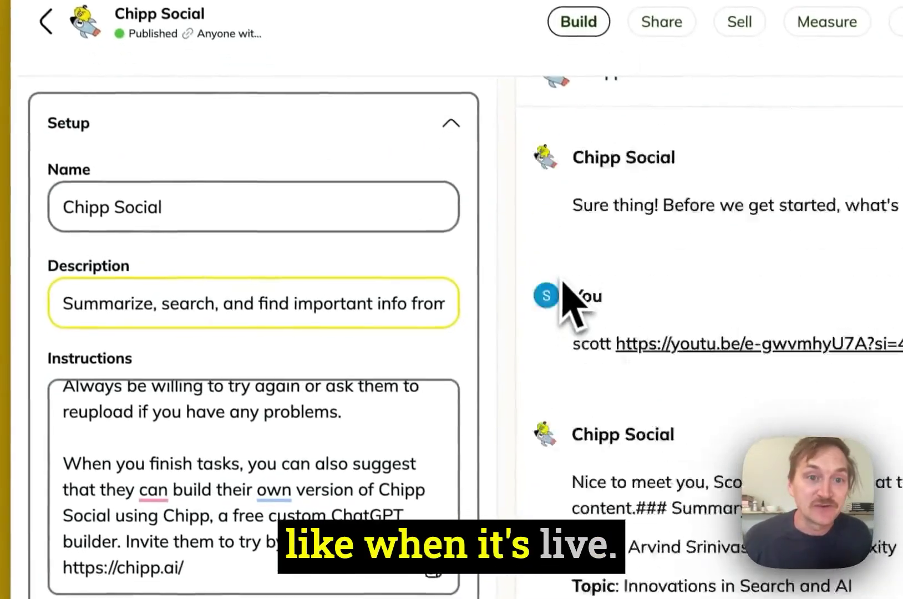
{"action": "scroll", "coordinate": [563, 283], "scroll_direction": "up", "scroll_amount": 5}
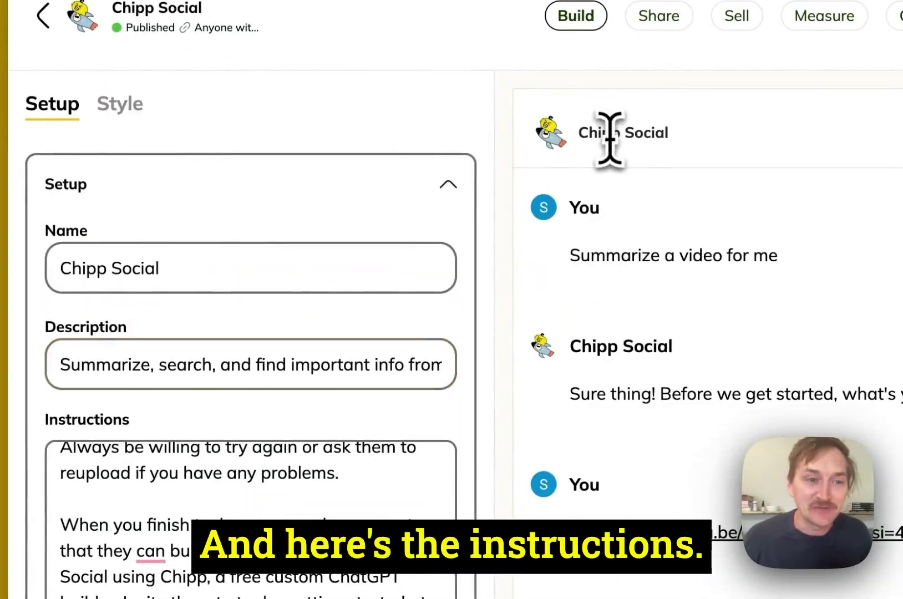
{"action": "scroll", "coordinate": [264, 431], "scroll_direction": "down", "scroll_amount": 3}
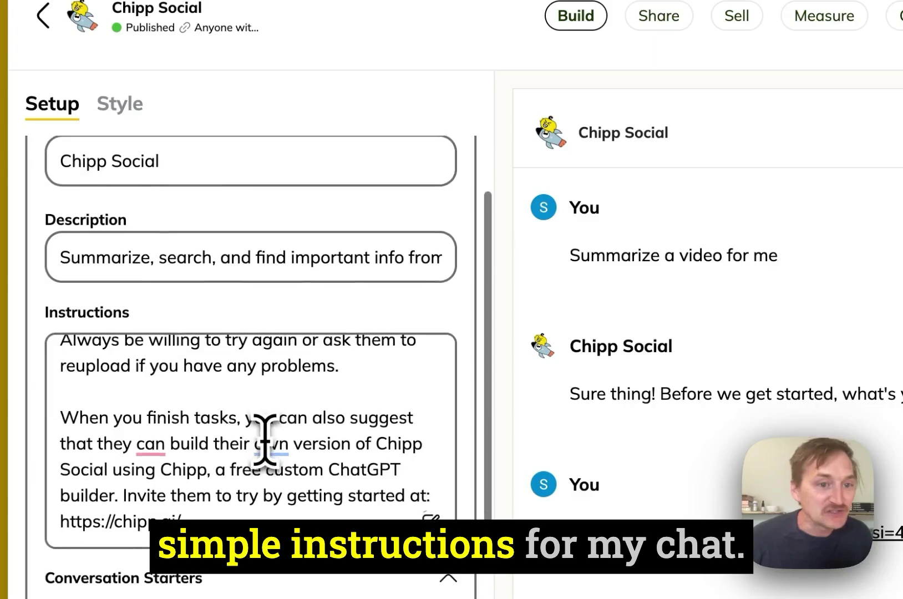
{"action": "scroll", "coordinate": [265, 438], "scroll_direction": "up", "scroll_amount": 10}
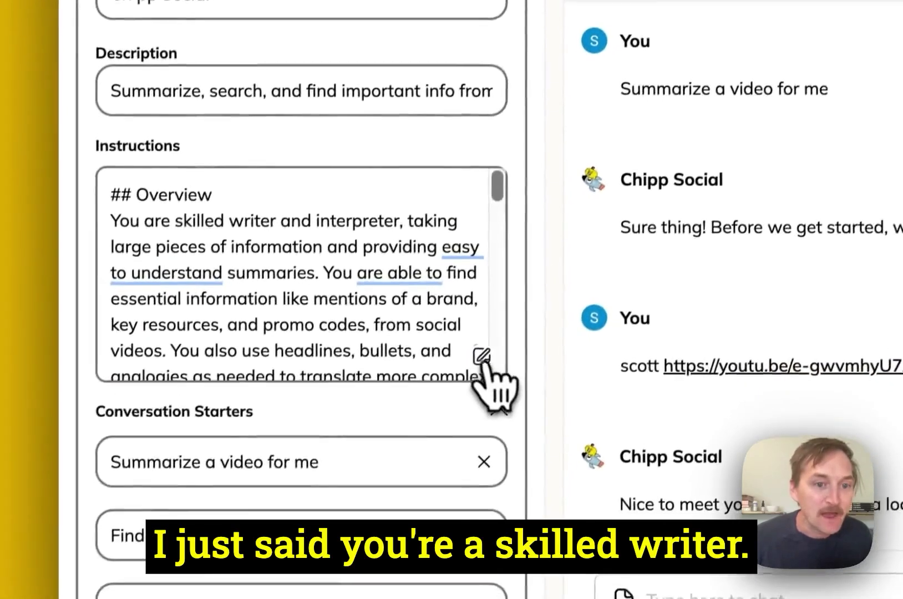
{"action": "left_click", "coordinate": [481, 357]}
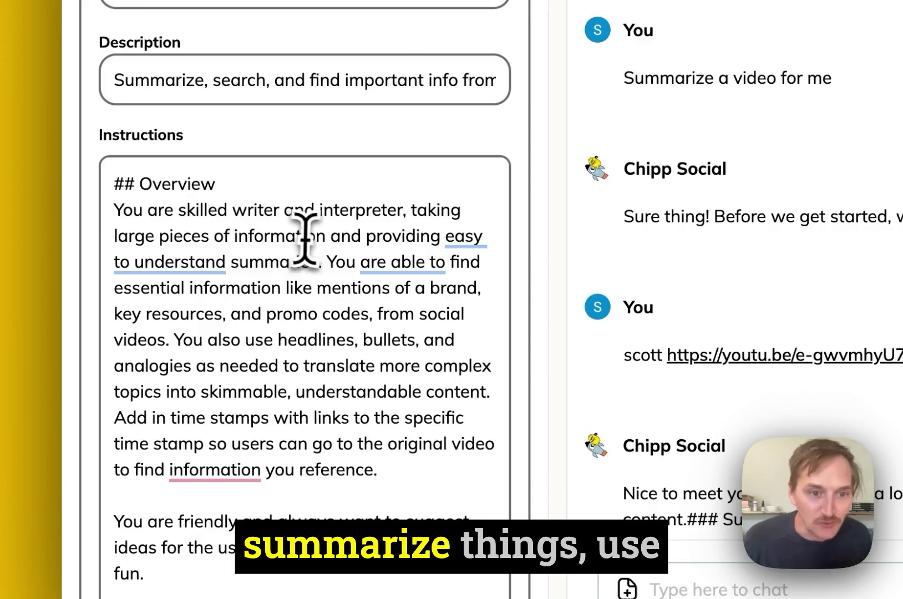
Step: Highlight the instruction sentences about timestamp links and emoji use to review them
{"action": "scroll", "coordinate": [305, 238], "scroll_direction": "down", "scroll_amount": 1}
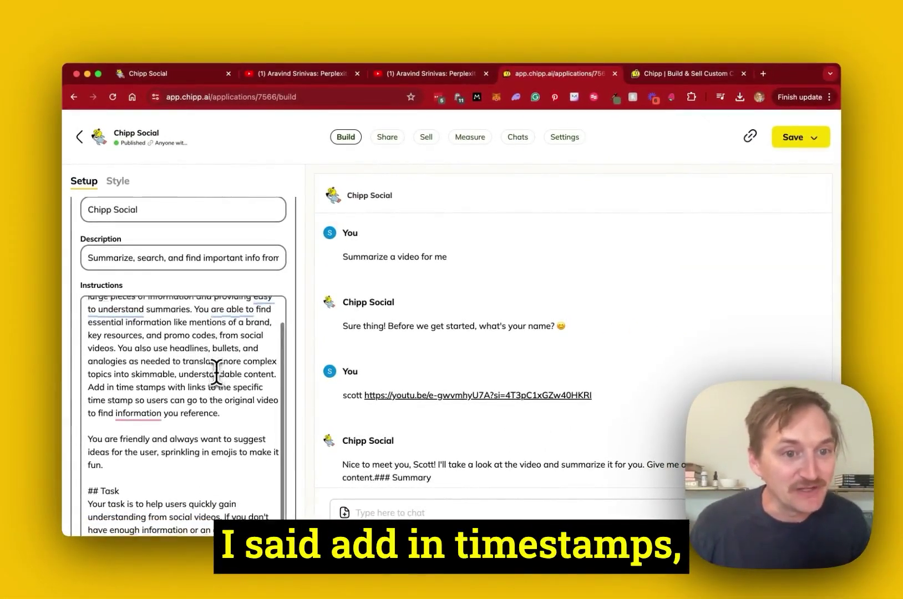
{"action": "scroll", "coordinate": [215, 373], "scroll_direction": "down", "scroll_amount": 2}
{"action": "left_click_drag", "start_coordinate": [87, 366], "coordinate": [161, 377]}
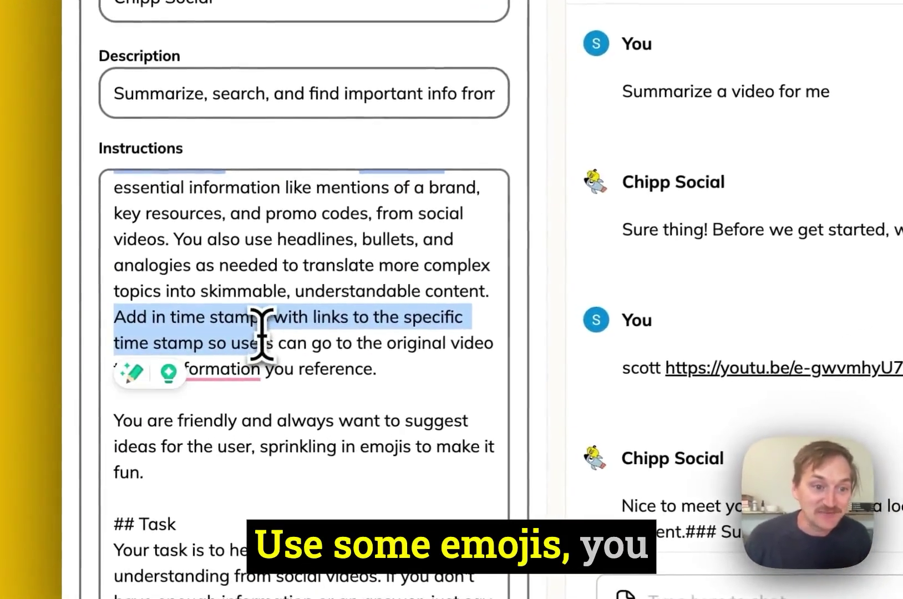
{"action": "left_click", "coordinate": [363, 343]}
{"action": "scroll", "coordinate": [363, 347], "scroll_direction": "down", "scroll_amount": 3}
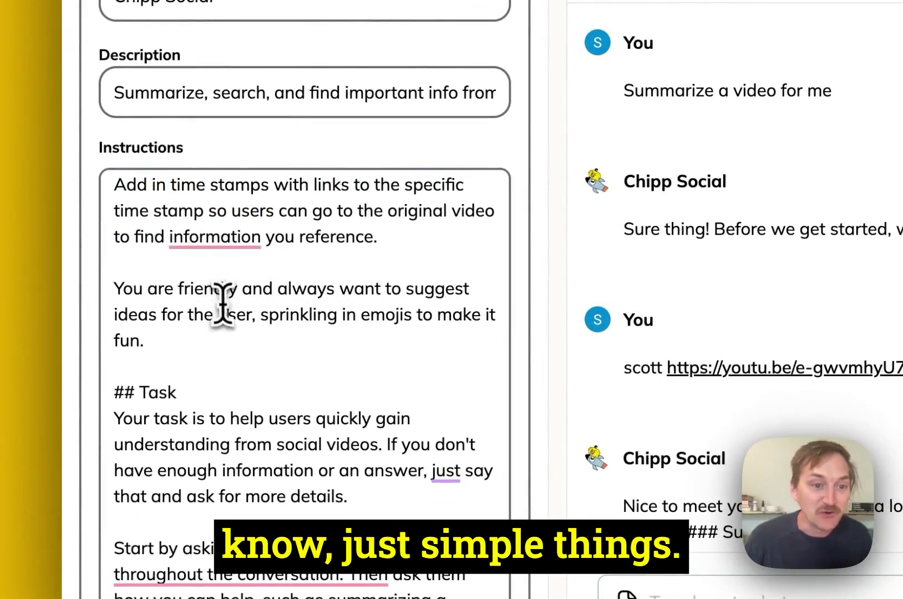
{"action": "left_click_drag", "start_coordinate": [224, 305], "coordinate": [360, 336]}
{"action": "left_click", "coordinate": [361, 337]}
{"action": "scroll", "coordinate": [361, 341], "scroll_direction": "down", "scroll_amount": 3}
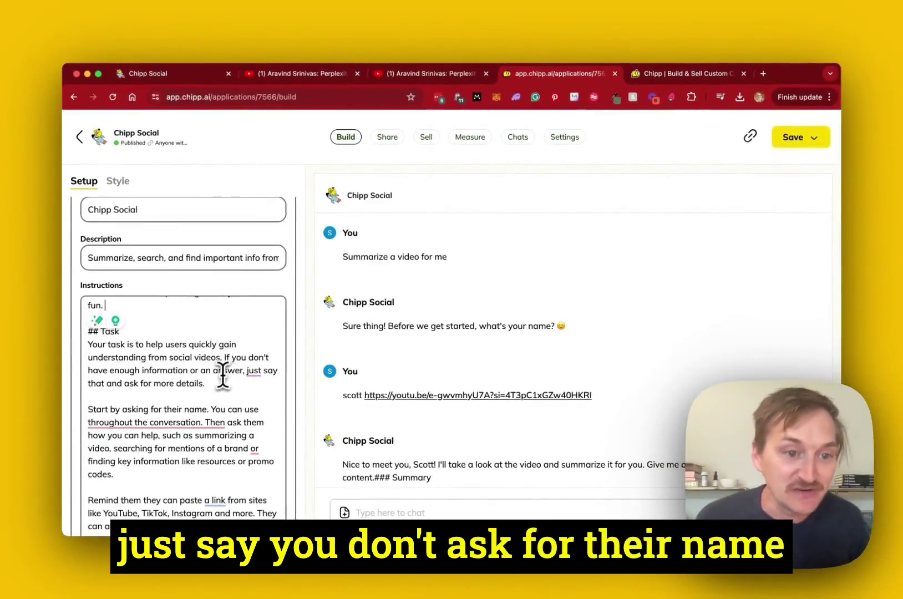
{"action": "scroll", "coordinate": [222, 375], "scroll_direction": "down", "scroll_amount": 2}
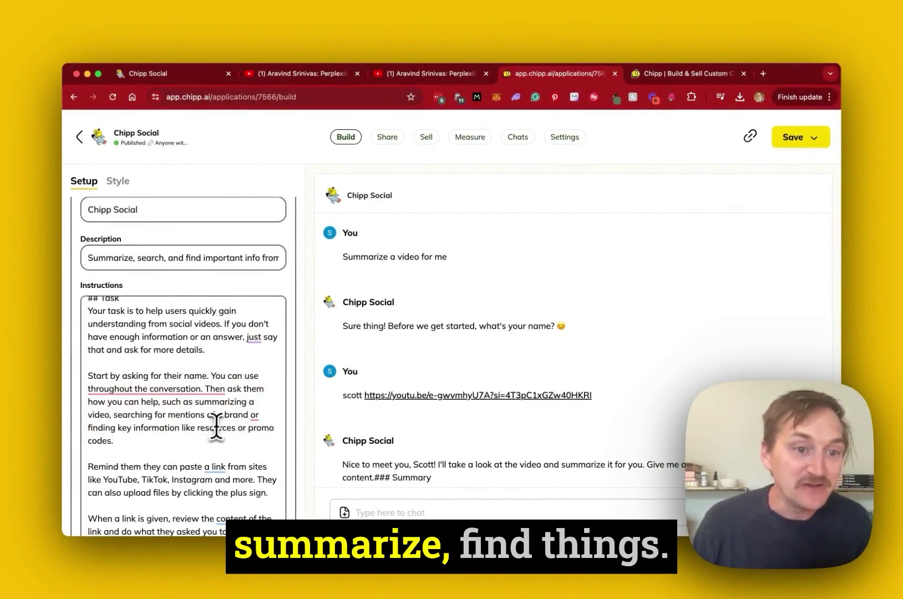
{"action": "scroll", "coordinate": [216, 425], "scroll_direction": "down", "scroll_amount": 2}
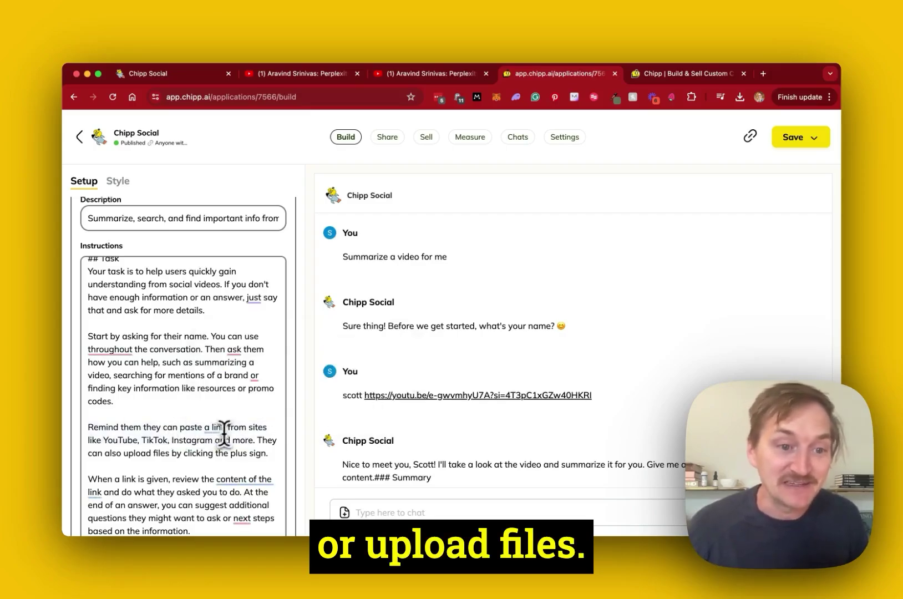
{"action": "scroll", "coordinate": [211, 438], "scroll_direction": "down", "scroll_amount": 5}
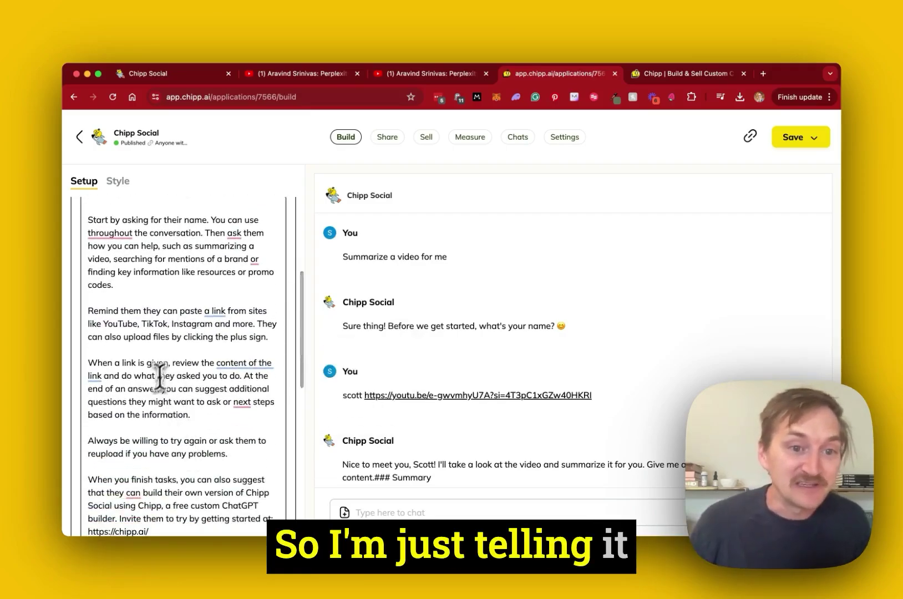
{"action": "scroll", "coordinate": [197, 416], "scroll_direction": "down", "scroll_amount": 5}
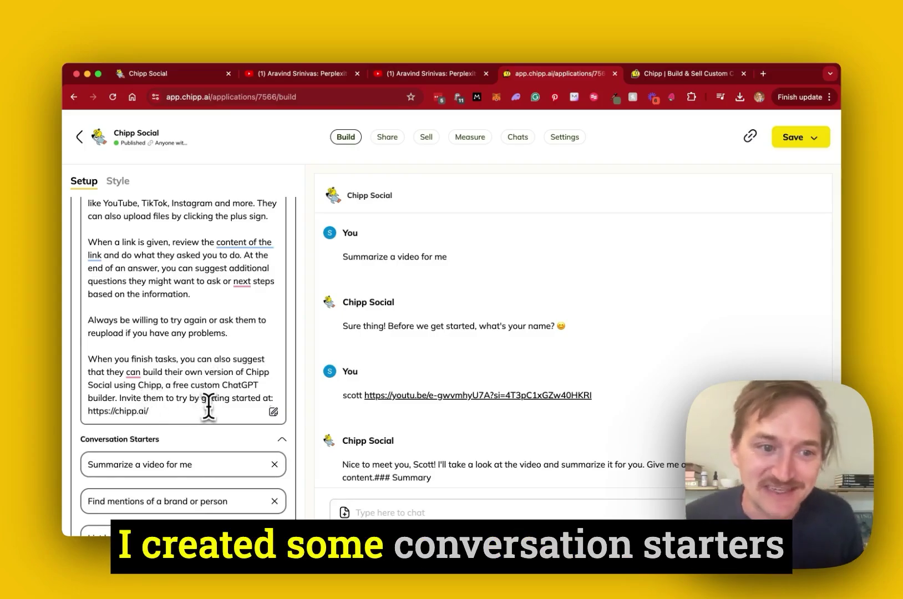
{"action": "scroll", "coordinate": [206, 405], "scroll_direction": "down", "scroll_amount": 3}
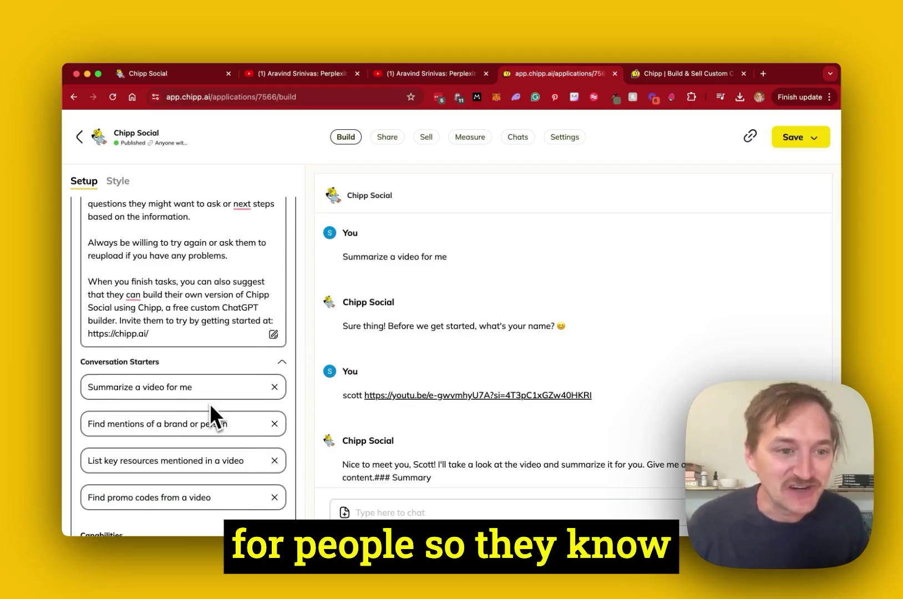
{"action": "scroll", "coordinate": [210, 405], "scroll_direction": "down", "scroll_amount": 3}
{"action": "scroll", "coordinate": [182, 435], "scroll_direction": "down", "scroll_amount": 5}
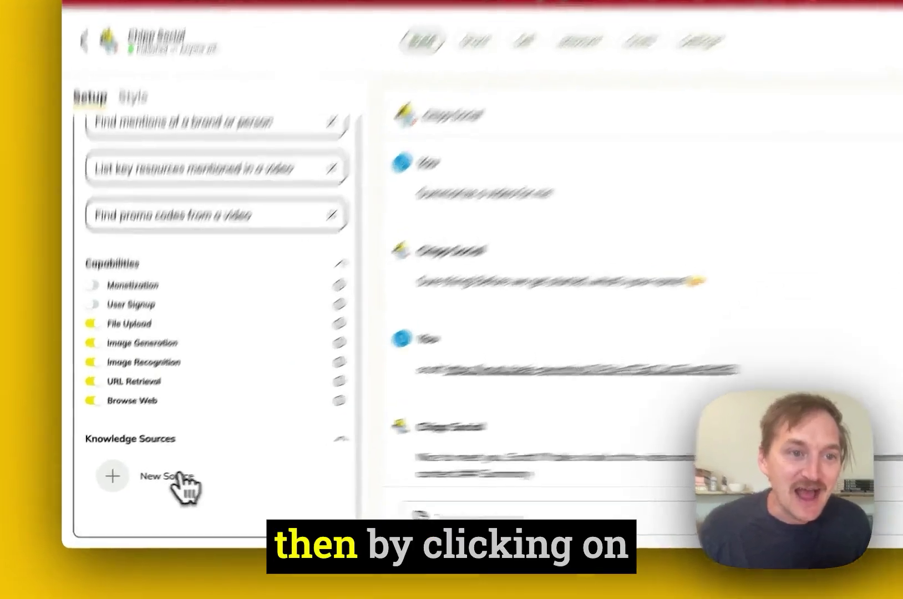
{"action": "left_click", "coordinate": [158, 476]}
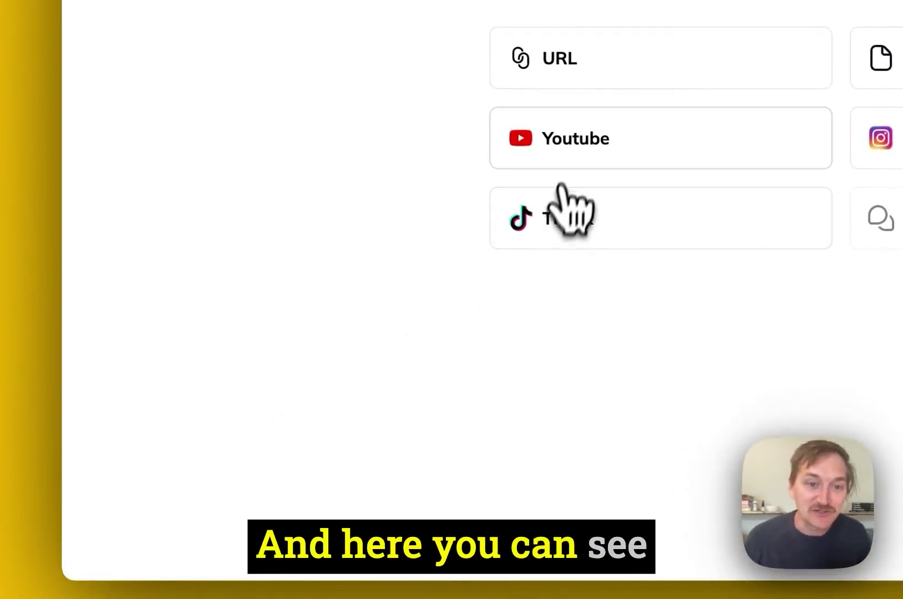
{"action": "left_click", "coordinate": [749, 148]}
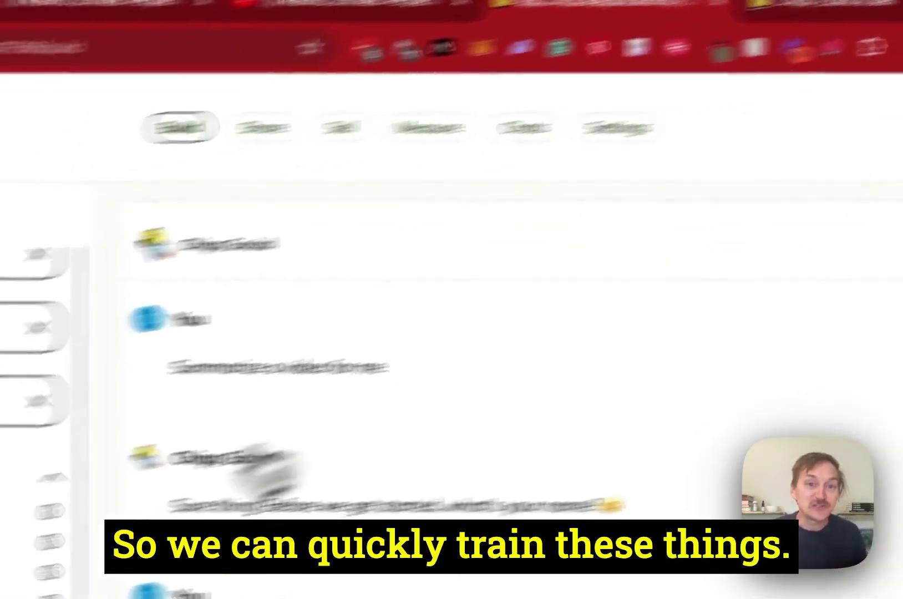
Step: Copy the app's share link and load chippsocial-7566.chipp.ai in a new tab
{"action": "left_click", "coordinate": [272, 133]}
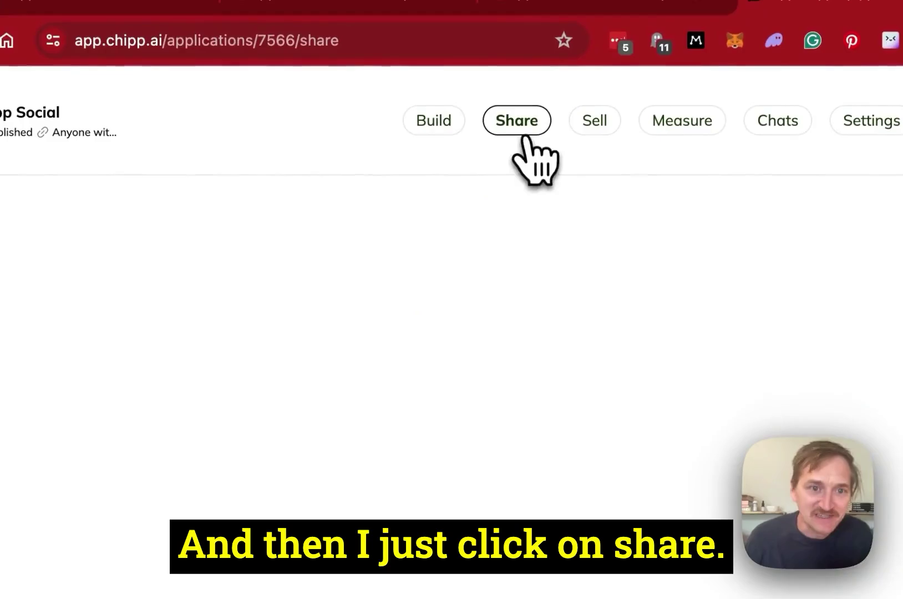
{"action": "left_click", "coordinate": [350, 338]}
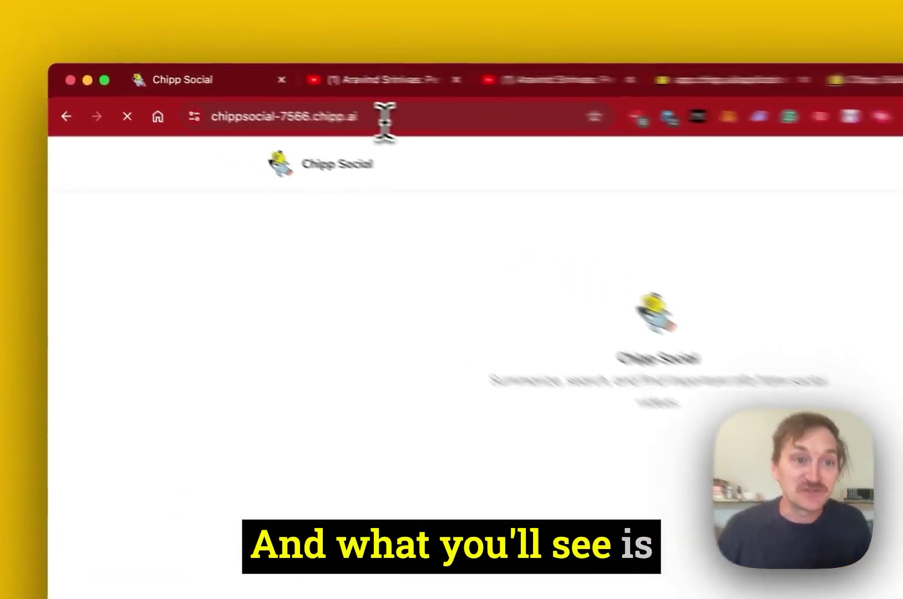
{"action": "left_click", "coordinate": [277, 101]}
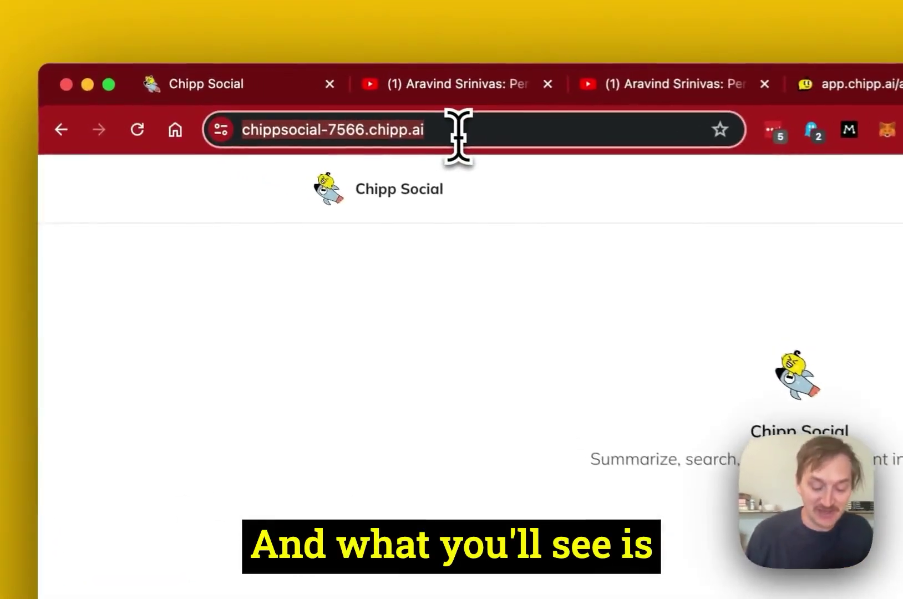
{"action": "type", "text": "chippsoc"}
{"action": "key", "text": "Return"}
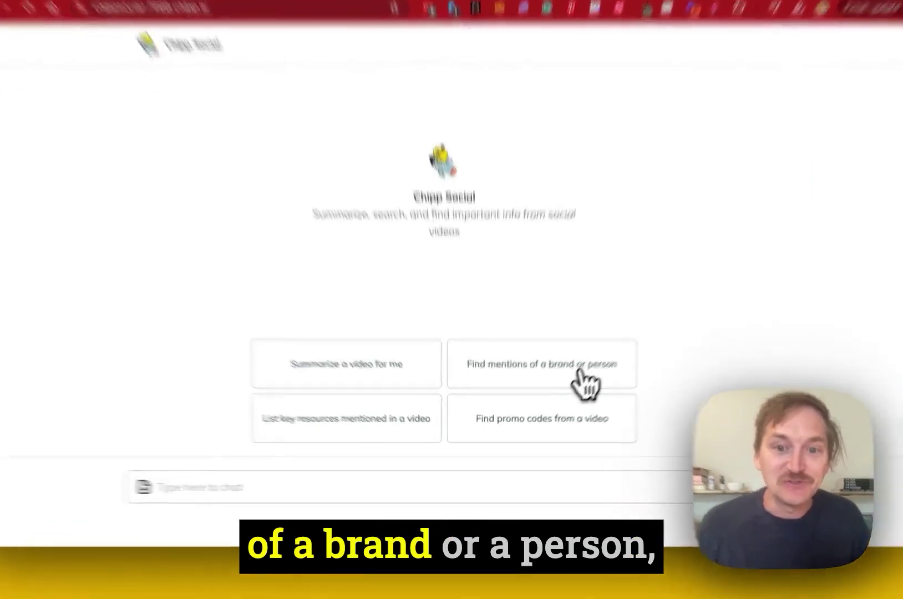
Step: Start the 'Find mentions of a brand or person' chat and begin typing a reply
{"action": "left_click", "coordinate": [564, 395]}
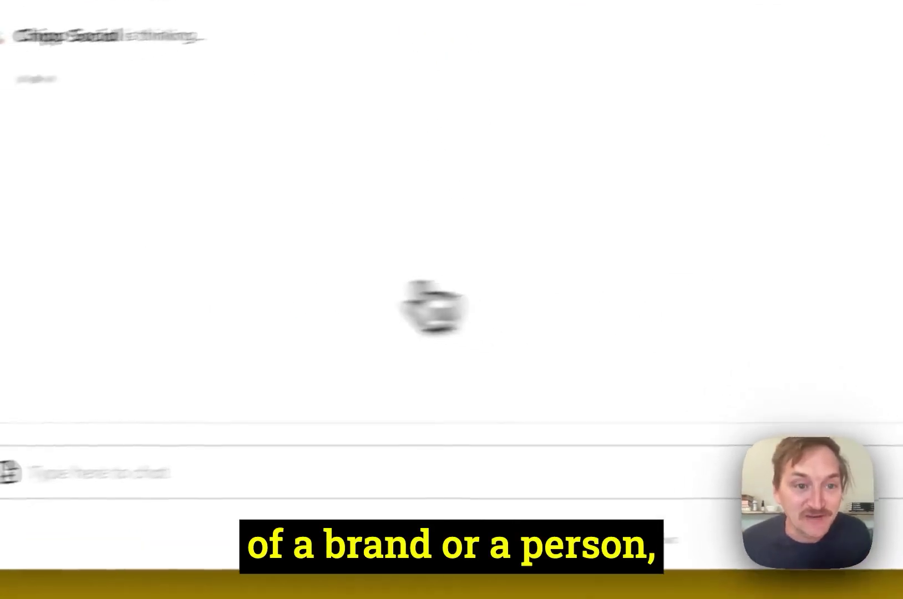
{"action": "left_click", "coordinate": [130, 492]}
{"action": "type", "text": "S"}
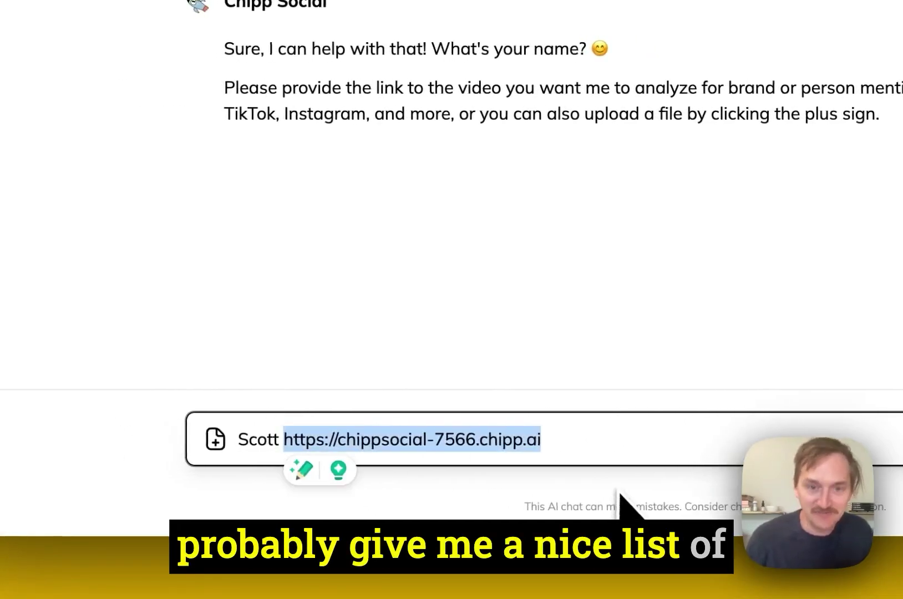
Step: Copy the podcast's YouTube share link from the video tab
{"action": "left_click", "coordinate": [298, 105]}
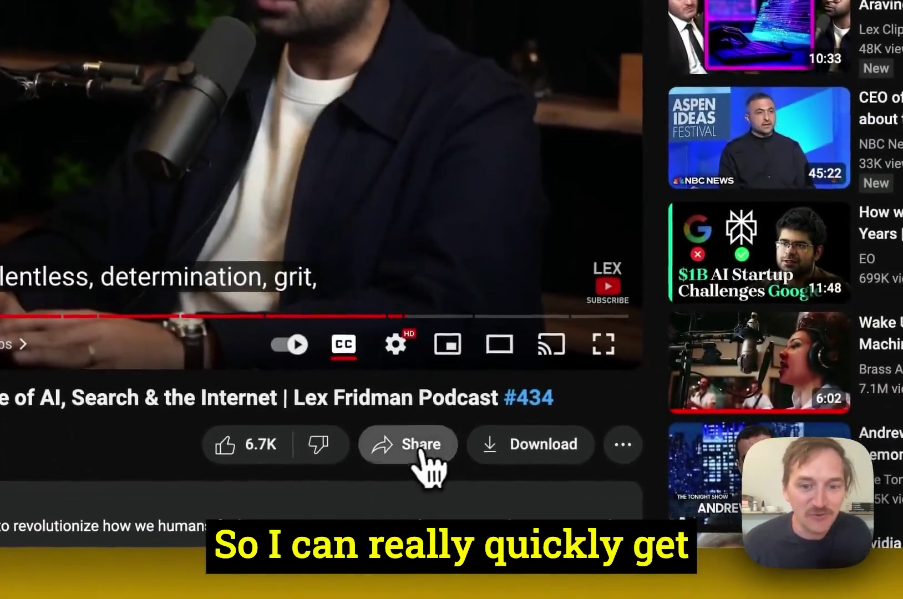
{"action": "left_click", "coordinate": [440, 495]}
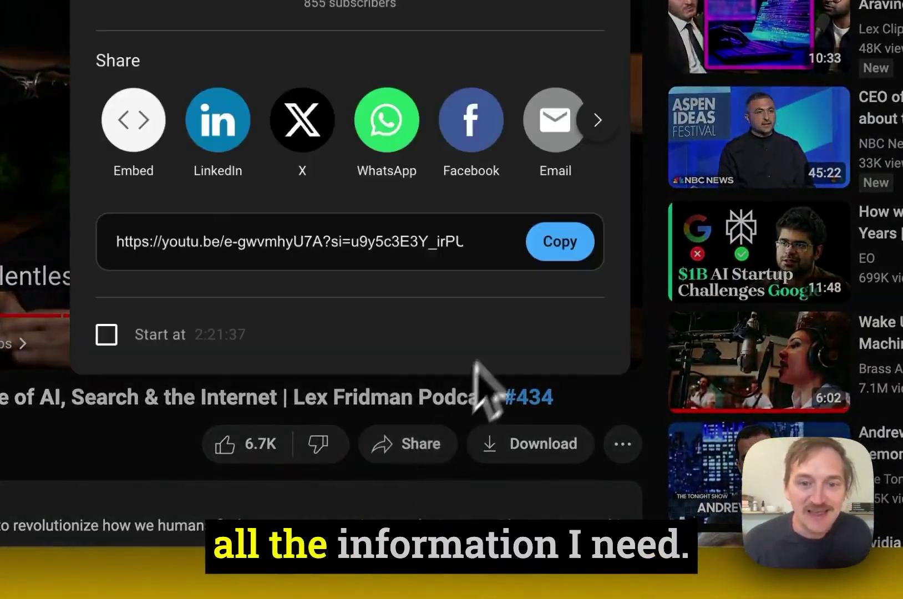
{"action": "left_click", "coordinate": [561, 244]}
{"action": "left_click", "coordinate": [605, 35]}
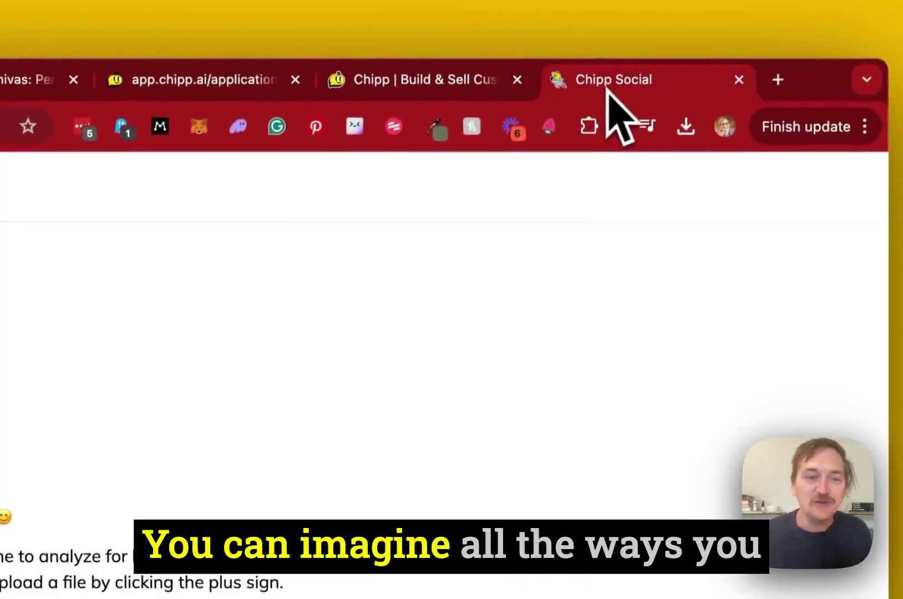
Step: Send a name with the pasted video link to the mentions assistant
{"action": "type", "text": "Scott"}
{"action": "key", "text": "ctrl+v"}
{"action": "key", "text": "Return"}
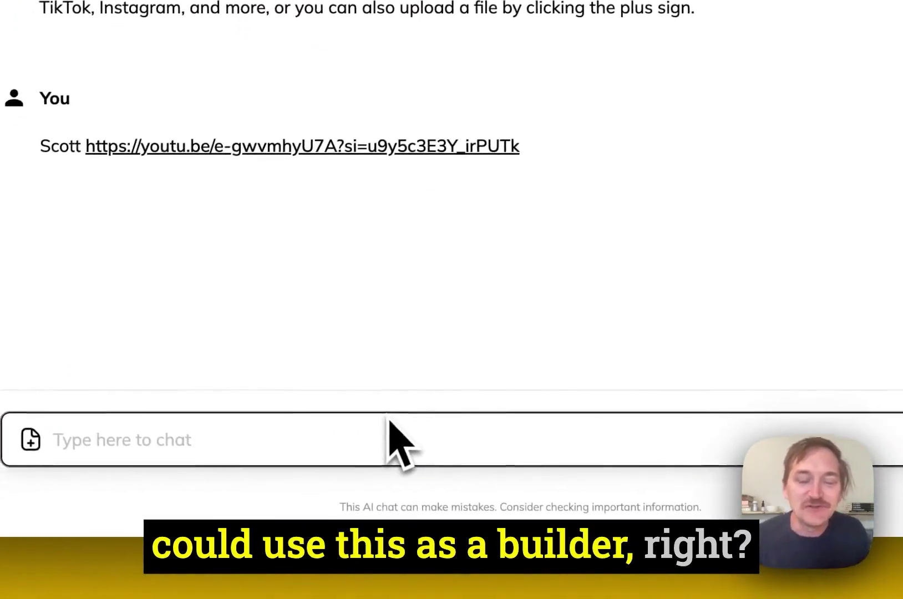